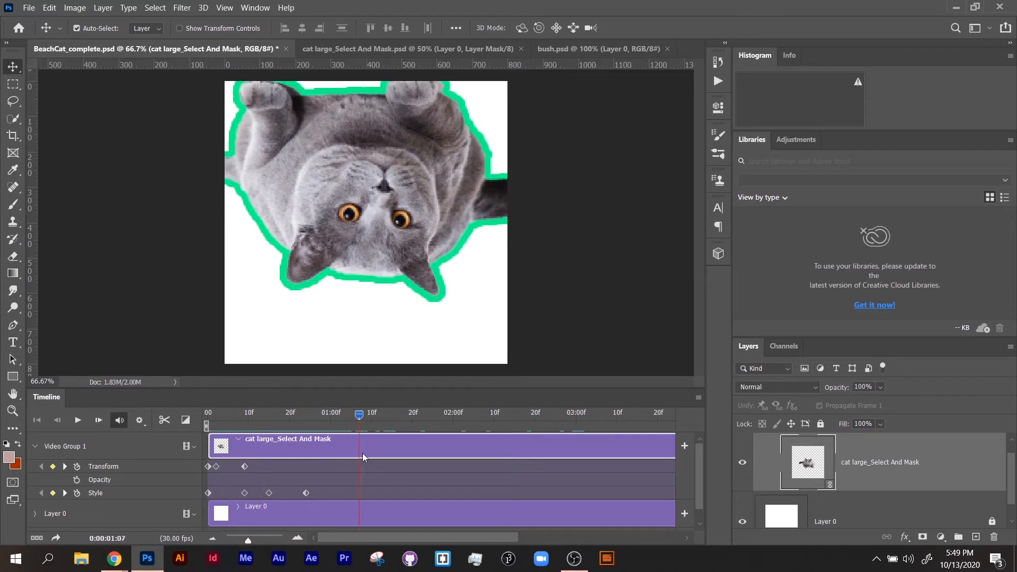
# Step: Trim the cat clip and the Layer 0 clip so both end at about frame 28
pyautogui.click(371, 418)
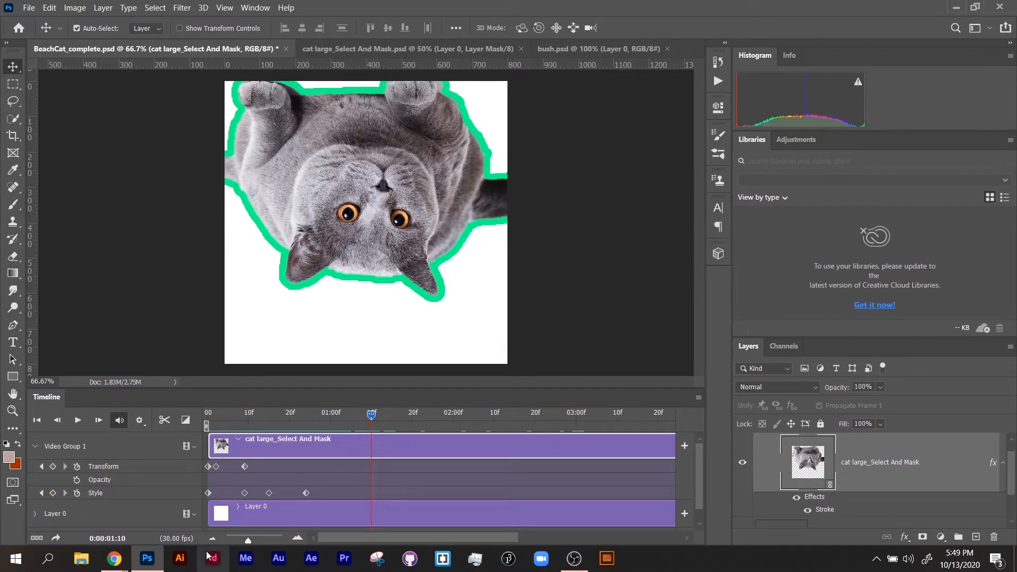
pyautogui.moveTo(243, 542); pyautogui.dragTo(241, 543)
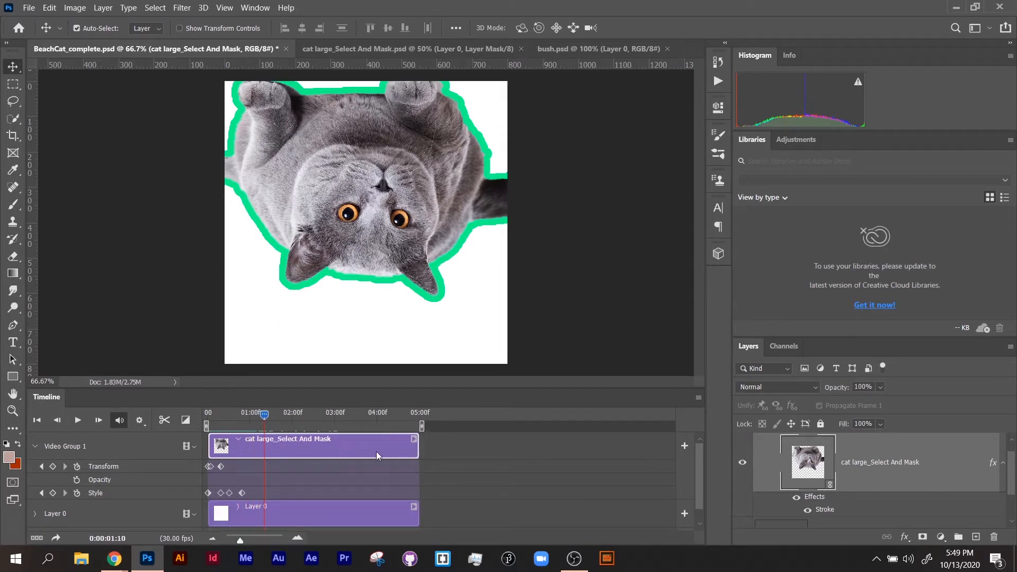
pyautogui.moveTo(257, 410); pyautogui.dragTo(248, 413)
pyautogui.moveTo(417, 448); pyautogui.dragTo(242, 449)
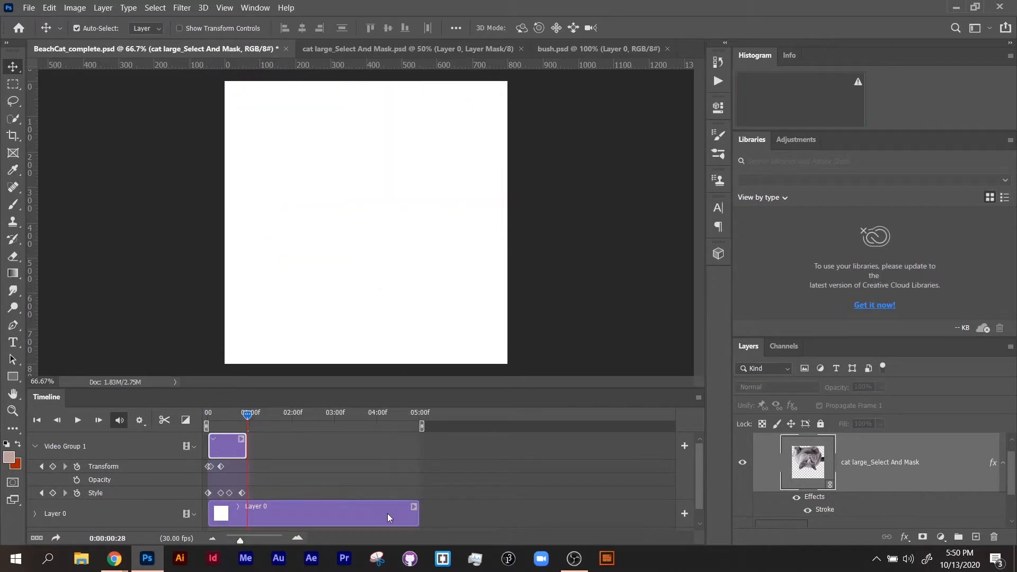
pyautogui.moveTo(417, 513); pyautogui.dragTo(247, 508)
# Step: Add a Transform keyframe to the cat clip at frame 27
pyautogui.moveTo(245, 543); pyautogui.dragTo(262, 546)
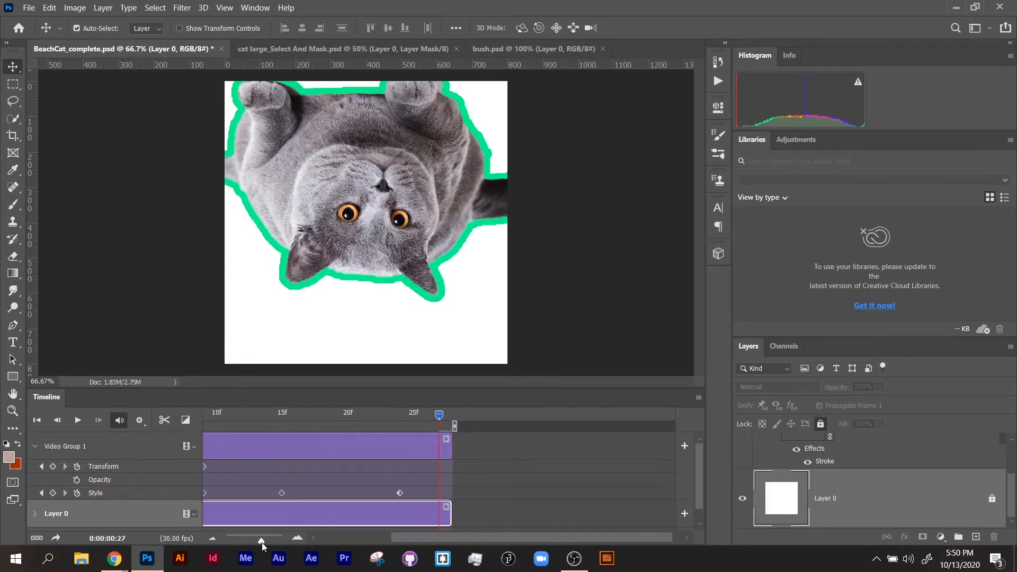
pyautogui.moveTo(395, 539); pyautogui.dragTo(297, 539)
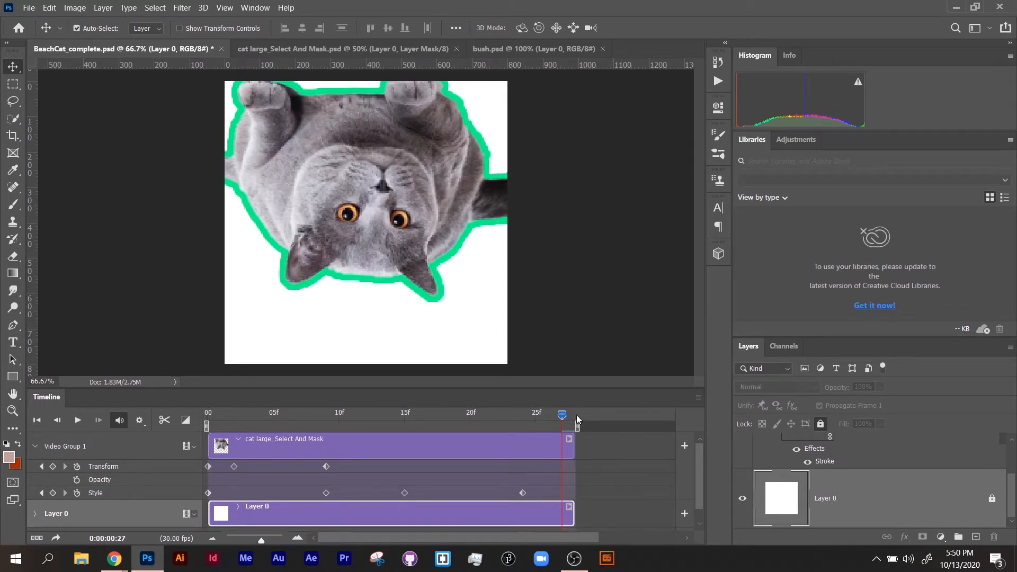
pyautogui.click(52, 466)
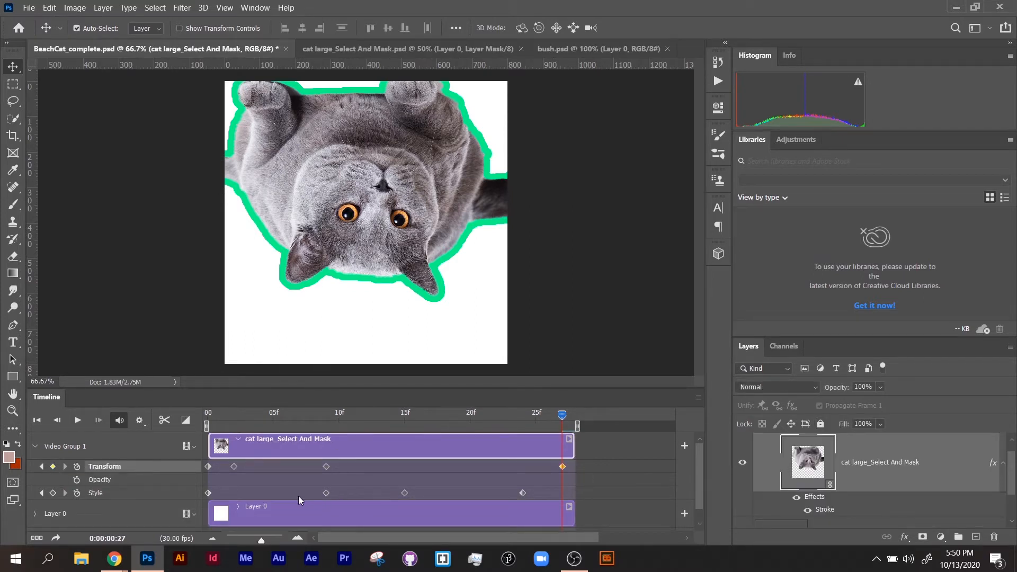
# Step: Copy the cat clip's first Transform keyframe and paste it onto the keyframe at frame 27
pyautogui.click(208, 466)
pyautogui.moveTo(240, 415)
pyautogui.mouseDown()
pyautogui.moveTo(178, 414)
pyautogui.moveTo(622, 479)
pyautogui.moveTo(595, 476)
pyautogui.mouseUp()
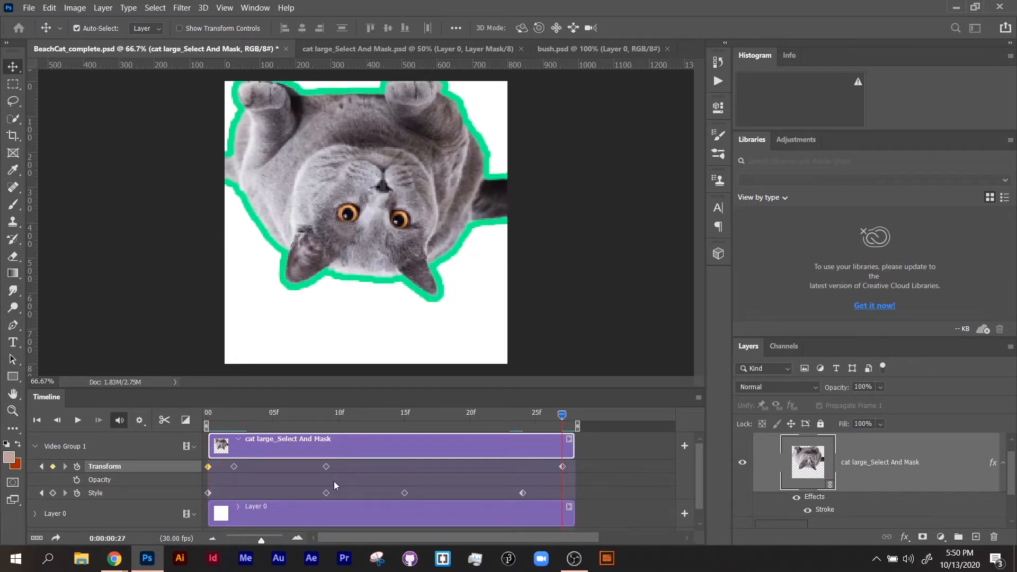
pyautogui.rightClick(209, 469)
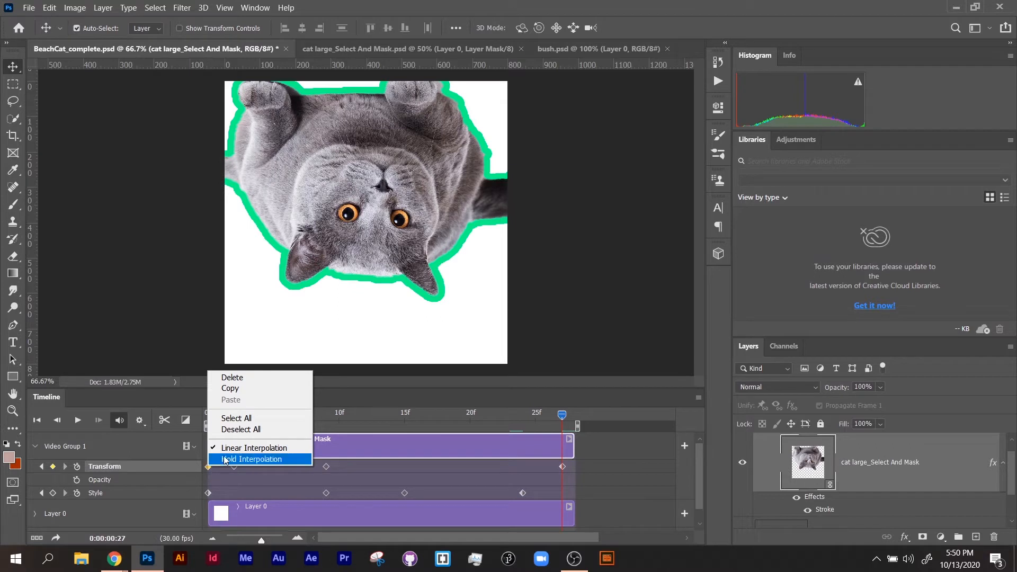
pyautogui.click(269, 389)
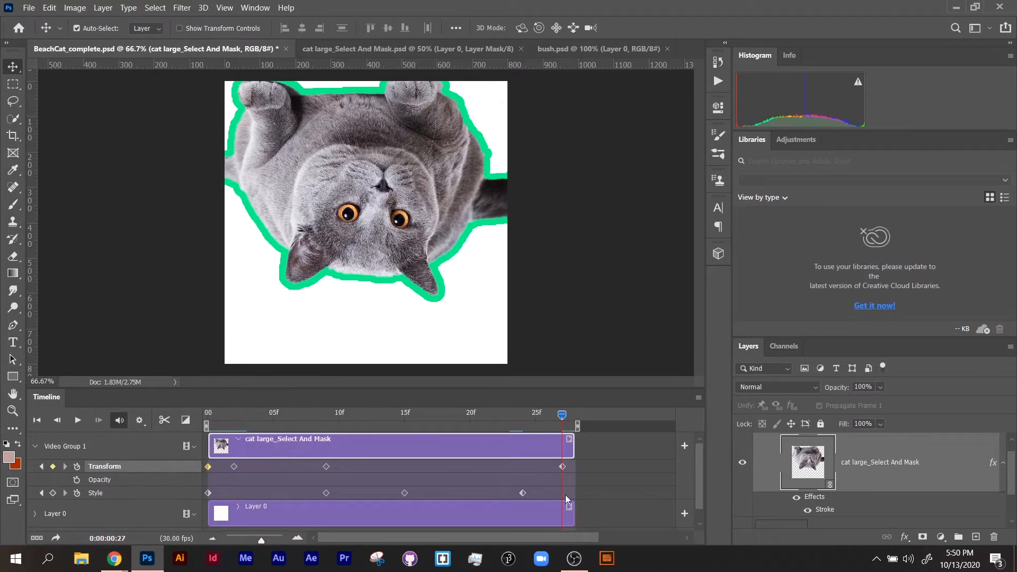
pyautogui.click(562, 466)
pyautogui.rightClick(563, 466)
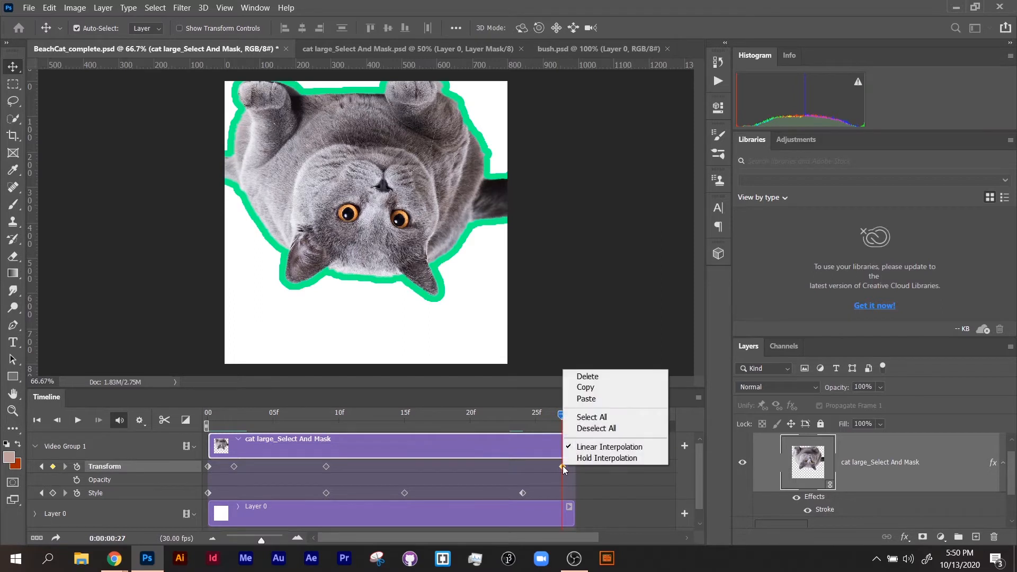
pyautogui.click(612, 403)
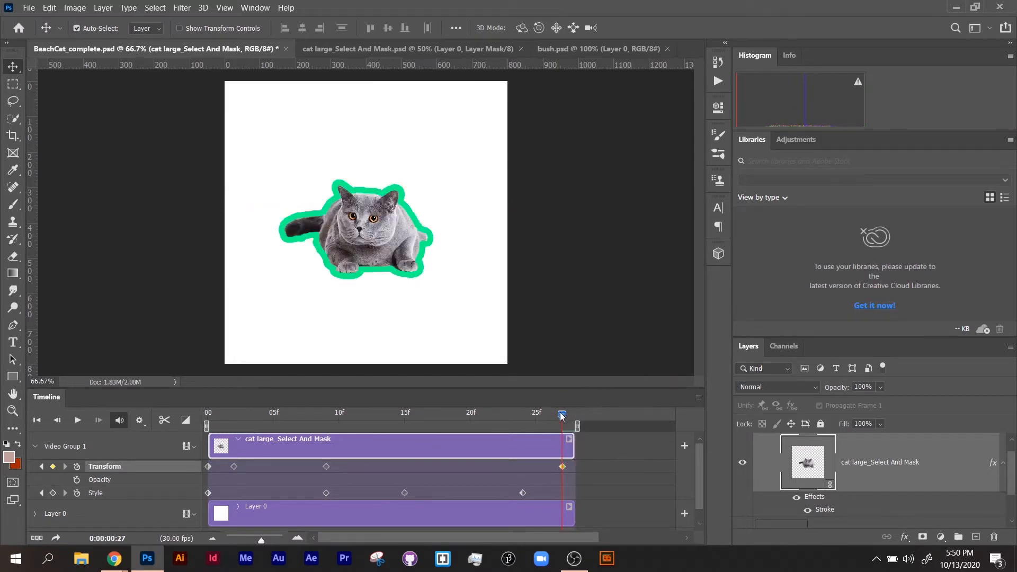
pyautogui.moveTo(562, 414)
pyautogui.mouseDown()
pyautogui.moveTo(551, 416)
pyautogui.moveTo(563, 416)
pyautogui.mouseUp()
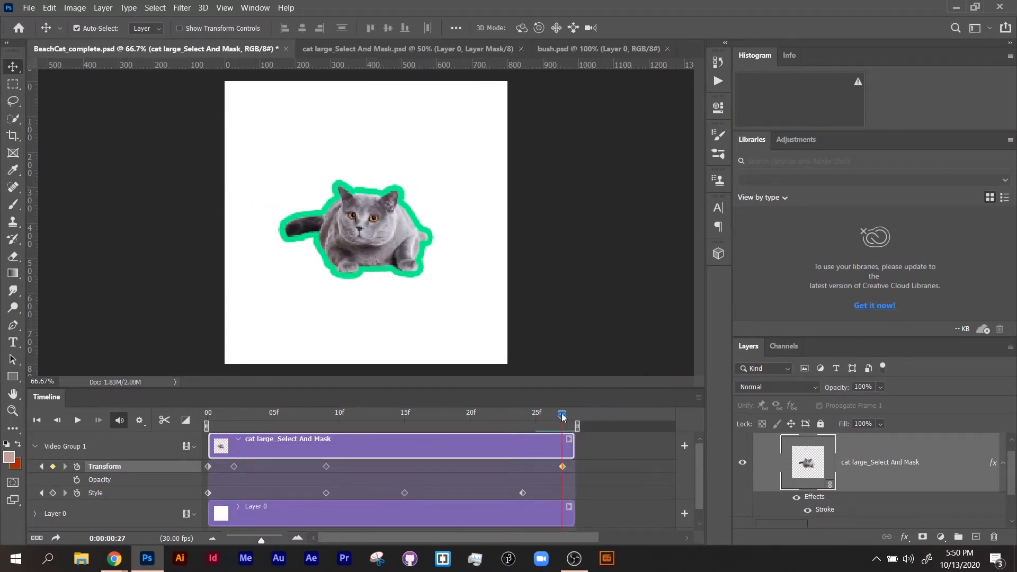
# Step: Add a Style keyframe at frame 27 and paste the cat clip's first Style keyframe onto it
pyautogui.click(53, 493)
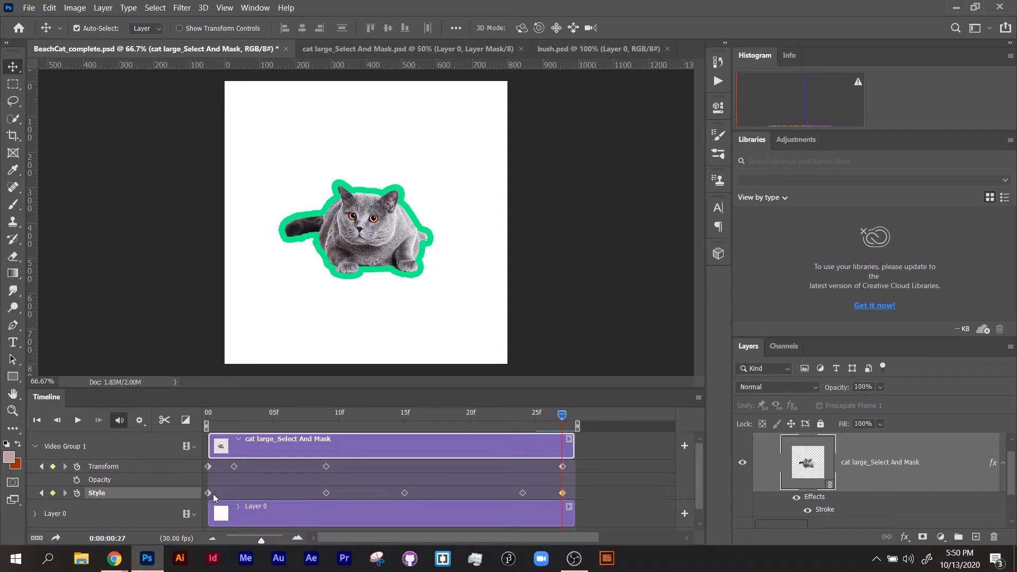
pyautogui.click(208, 493)
pyautogui.rightClick(209, 495)
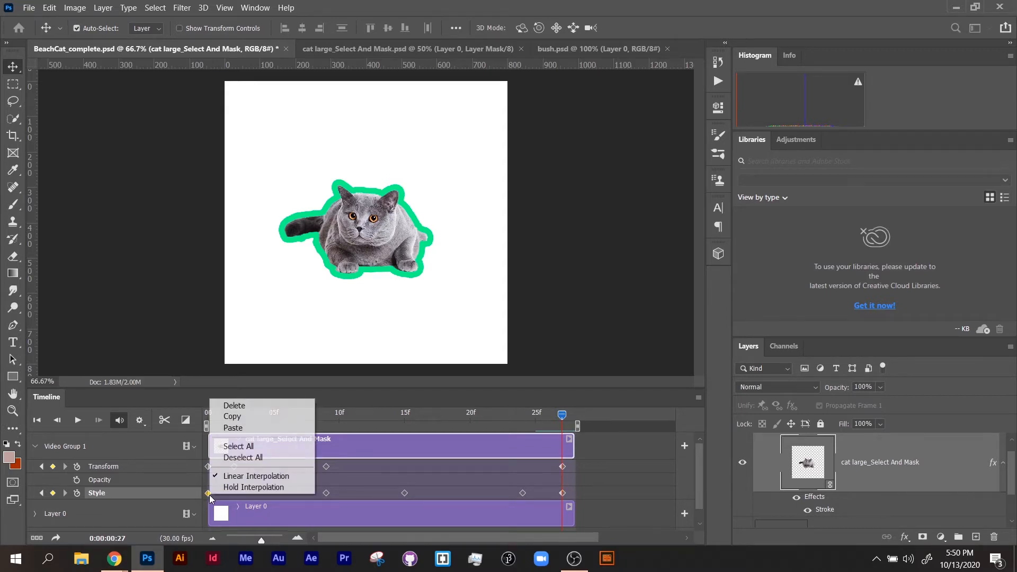
pyautogui.click(257, 422)
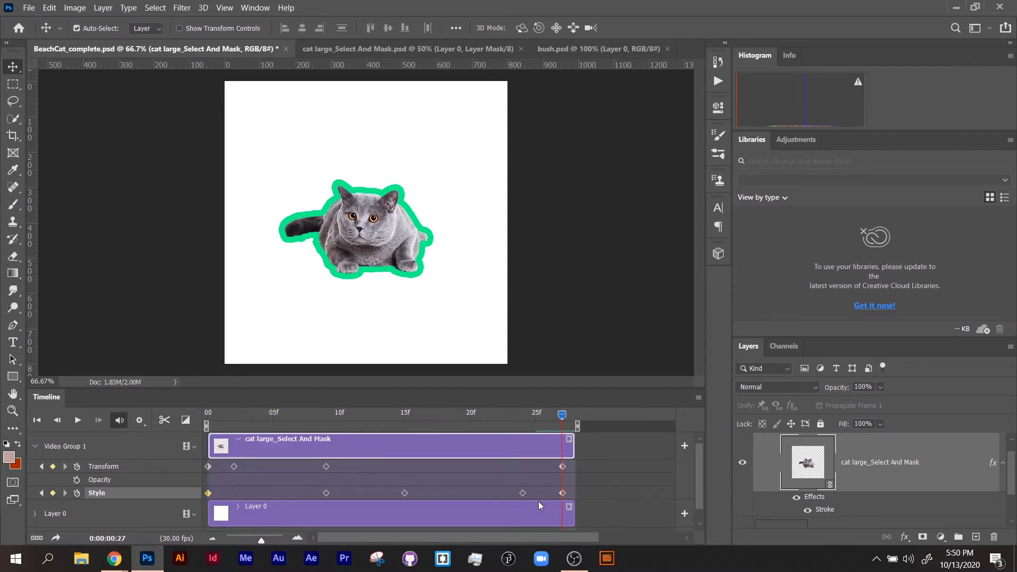
pyautogui.click(563, 492)
pyautogui.rightClick(560, 494)
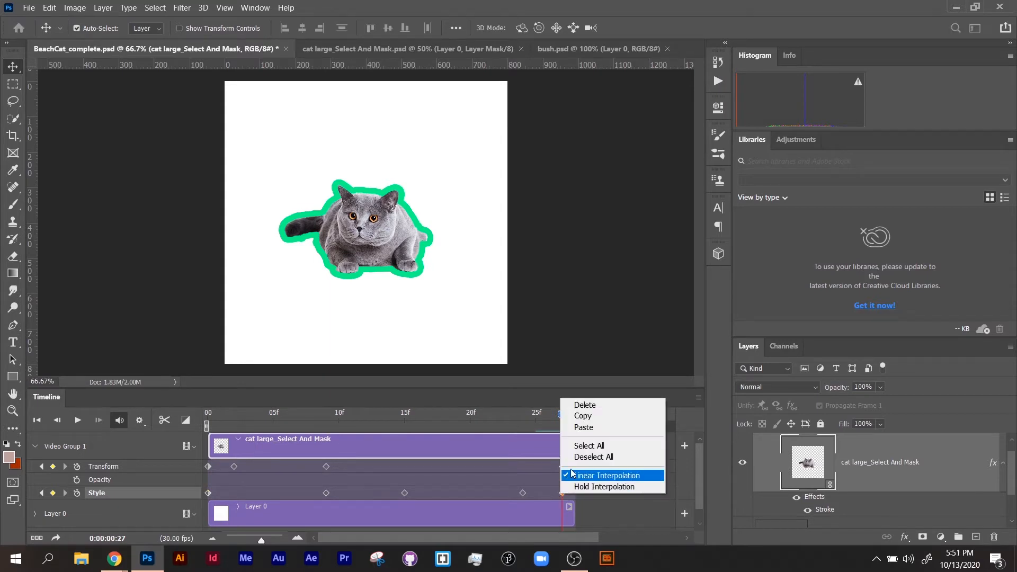
pyautogui.click(585, 427)
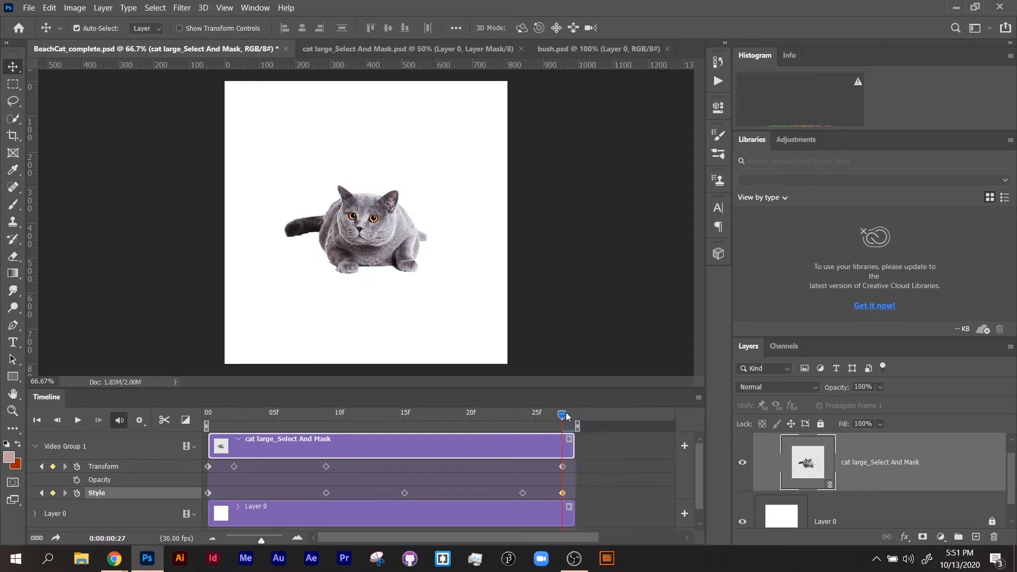
# Step: Play back the cat animation from the beginning to check how it loops, and stop it
pyautogui.moveTo(561, 417); pyautogui.dragTo(117, 424)
pyautogui.click(77, 420)
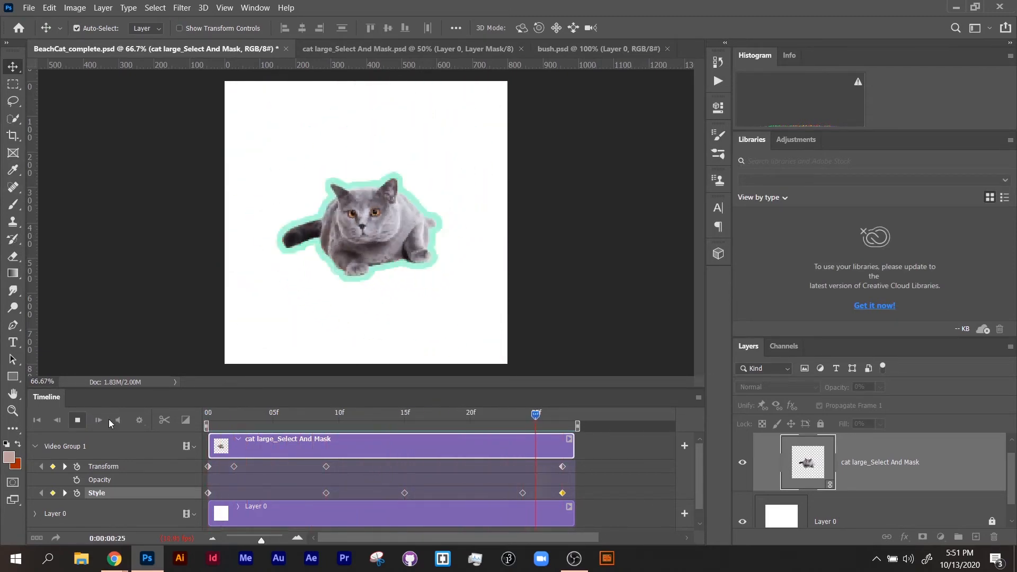
pyautogui.click(77, 420)
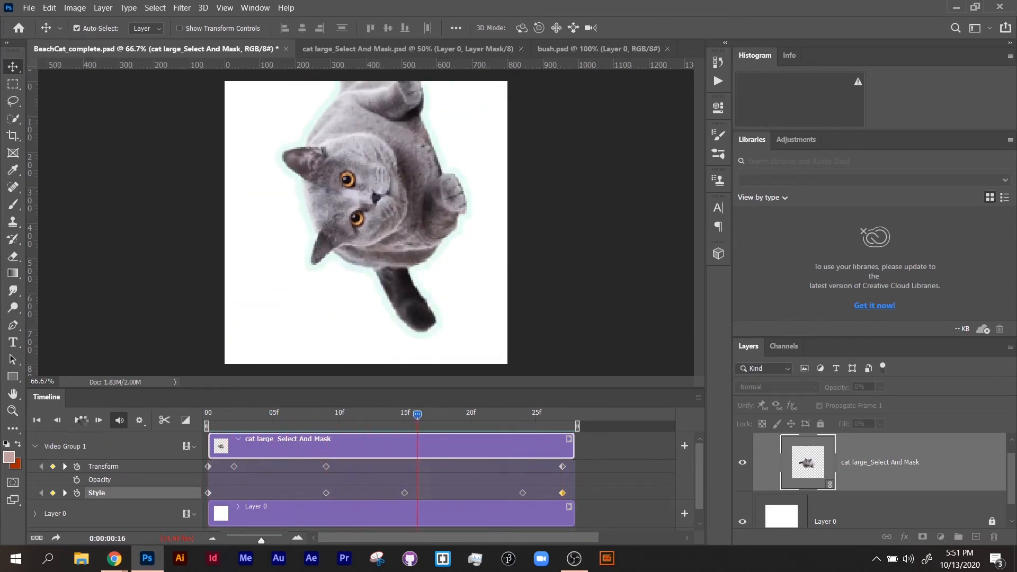
# Step: Tighten the cat's keyframe timing: move Transform keyframes to frames 1, 3 and 15, and Style keyframes to frames 2, 4, 10 and 15
pyautogui.moveTo(221, 462); pyautogui.dragTo(243, 465)
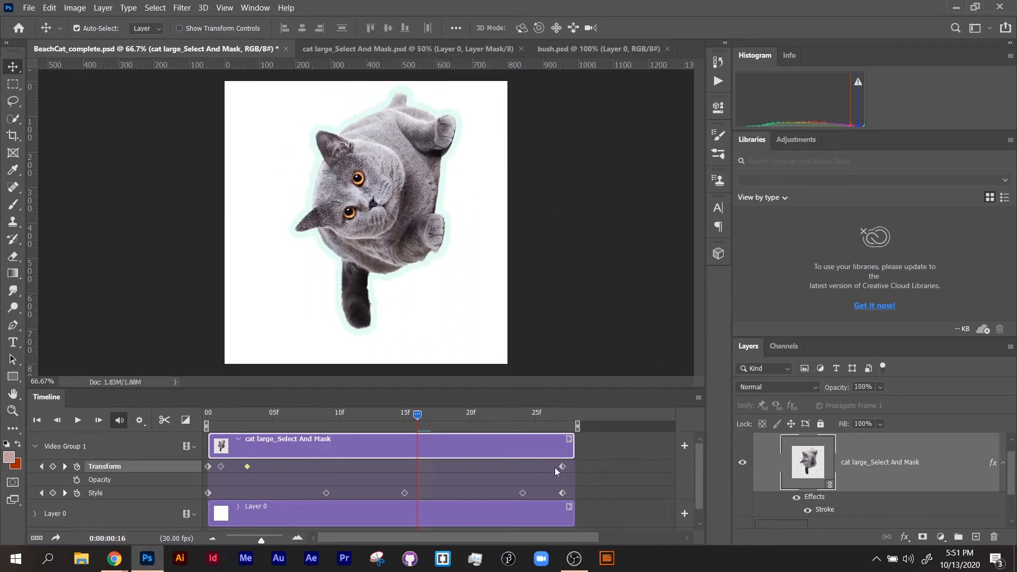
pyautogui.moveTo(303, 472)
pyautogui.mouseDown()
pyautogui.moveTo(408, 497)
pyautogui.moveTo(260, 492)
pyautogui.mouseUp()
pyautogui.moveTo(521, 494); pyautogui.dragTo(334, 488)
pyautogui.moveTo(544, 466); pyautogui.dragTo(406, 477)
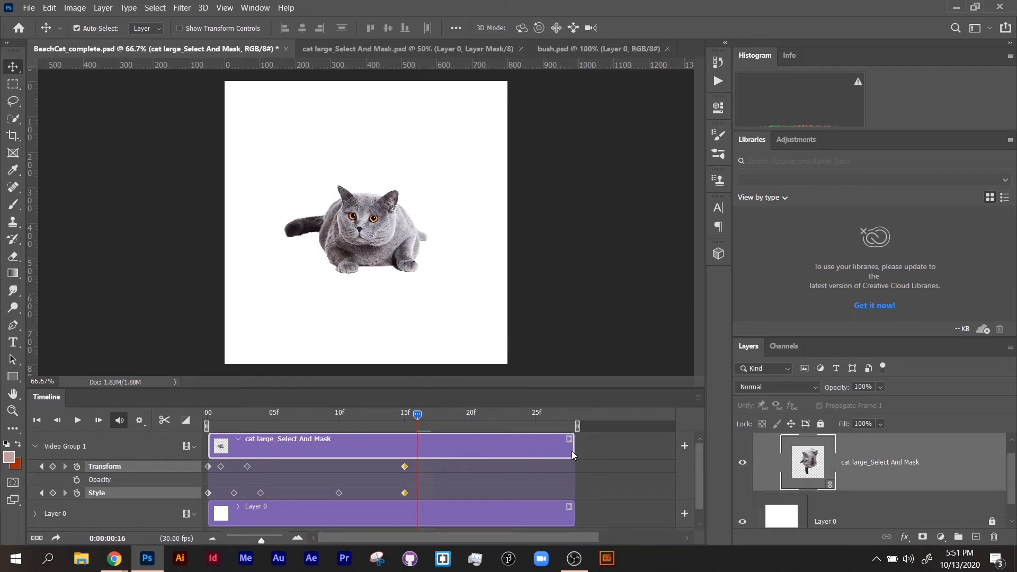
# Step: Trim the cat clip and the Layer 0 clip to end at frame 15 and play back the shortened animation
pyautogui.moveTo(572, 450); pyautogui.dragTo(411, 454)
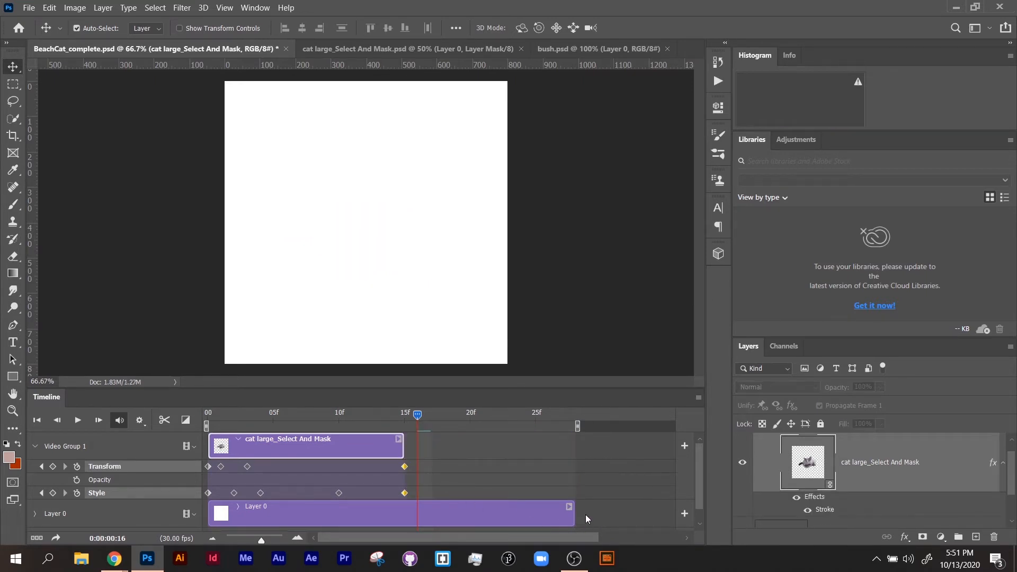
pyautogui.moveTo(574, 513); pyautogui.dragTo(404, 514)
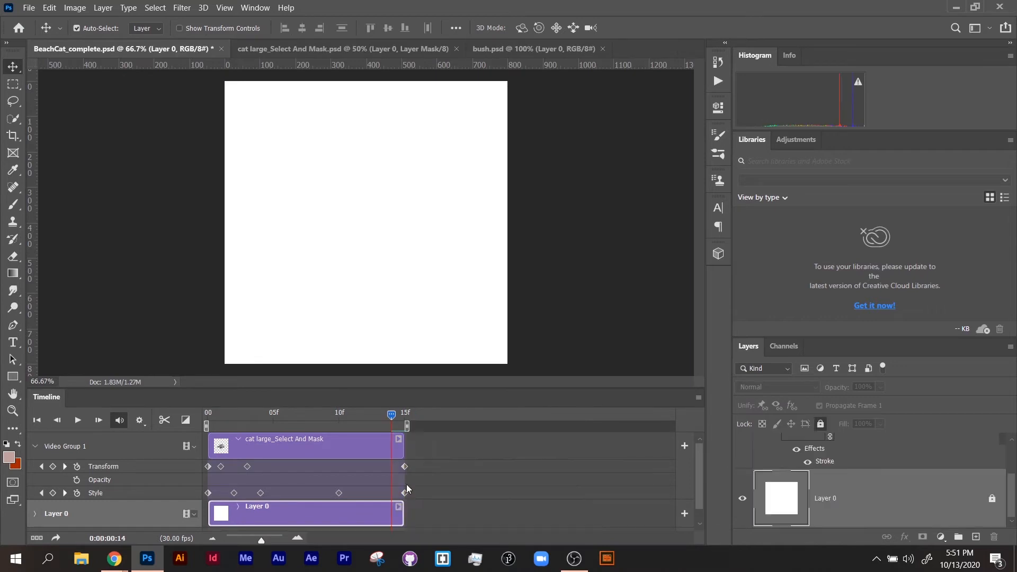
pyautogui.moveTo(418, 414); pyautogui.dragTo(397, 415)
pyautogui.press('space')
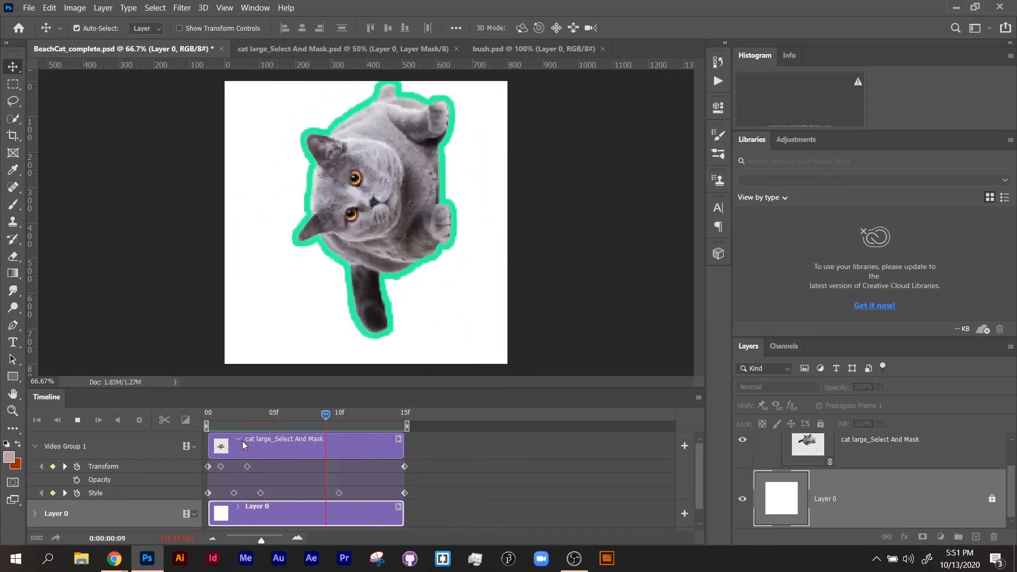
# Step: Place the bush PSD from the Assets folder as a linked layer starting at frame 3
pyautogui.moveTo(310, 413); pyautogui.dragTo(248, 422)
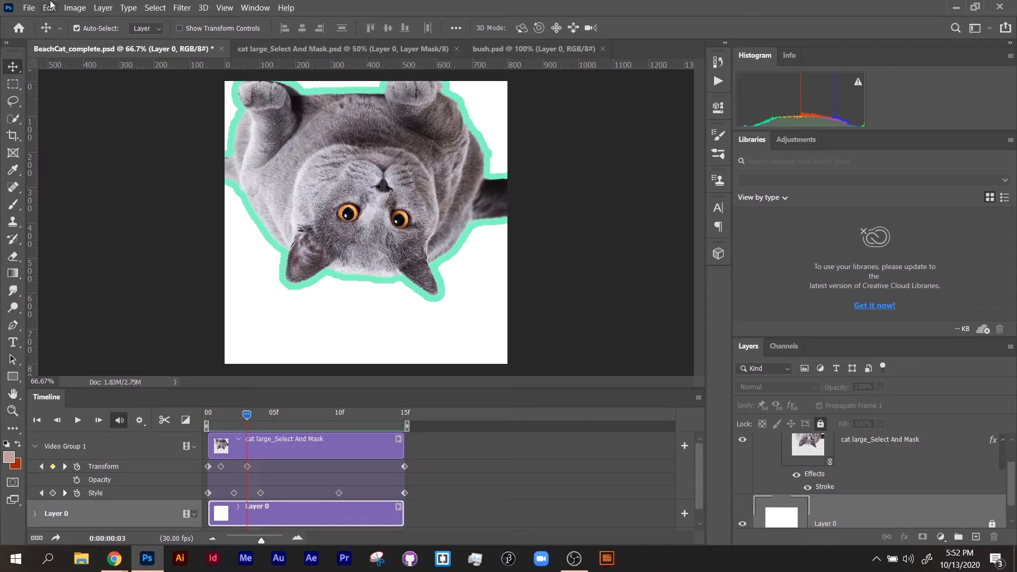
pyautogui.click(29, 7)
pyautogui.click(77, 268)
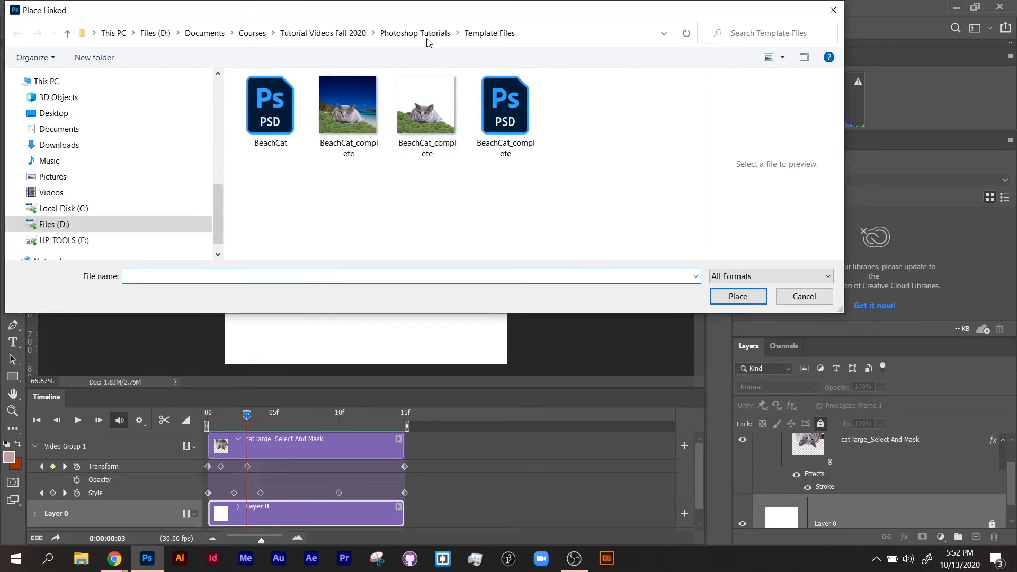
pyautogui.click(425, 42)
pyautogui.doubleClick(329, 95)
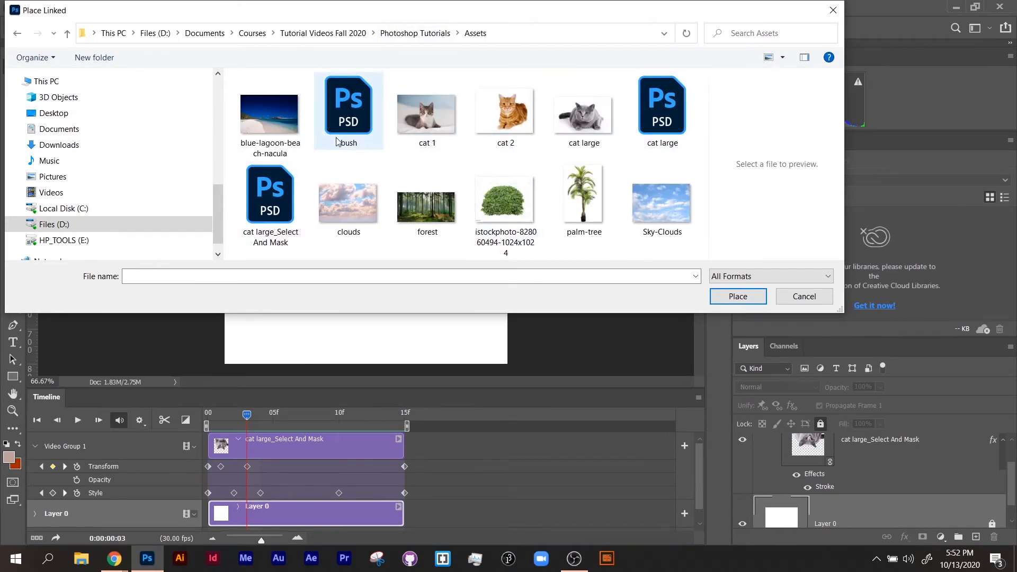
pyautogui.doubleClick(344, 117)
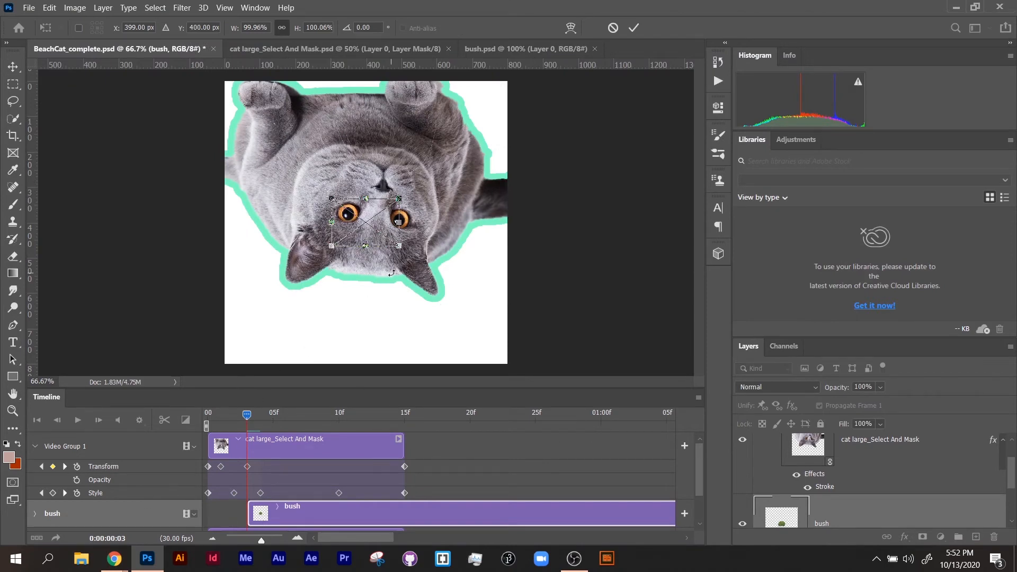
pyautogui.press('Return')
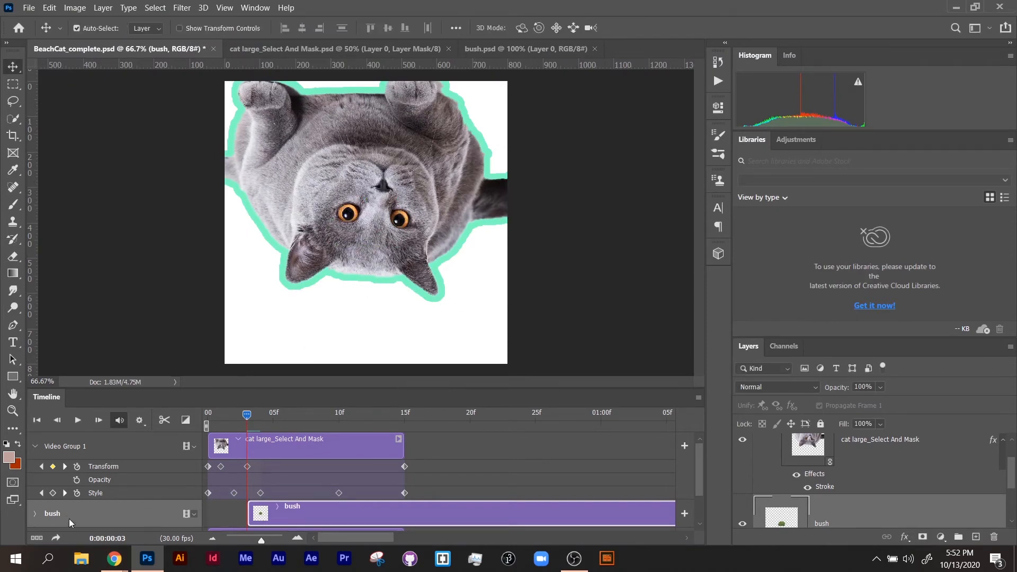
# Step: Move the bush layer above Video Group 1 so it sits in front of the cat
pyautogui.scroll(-1, 776, 429)
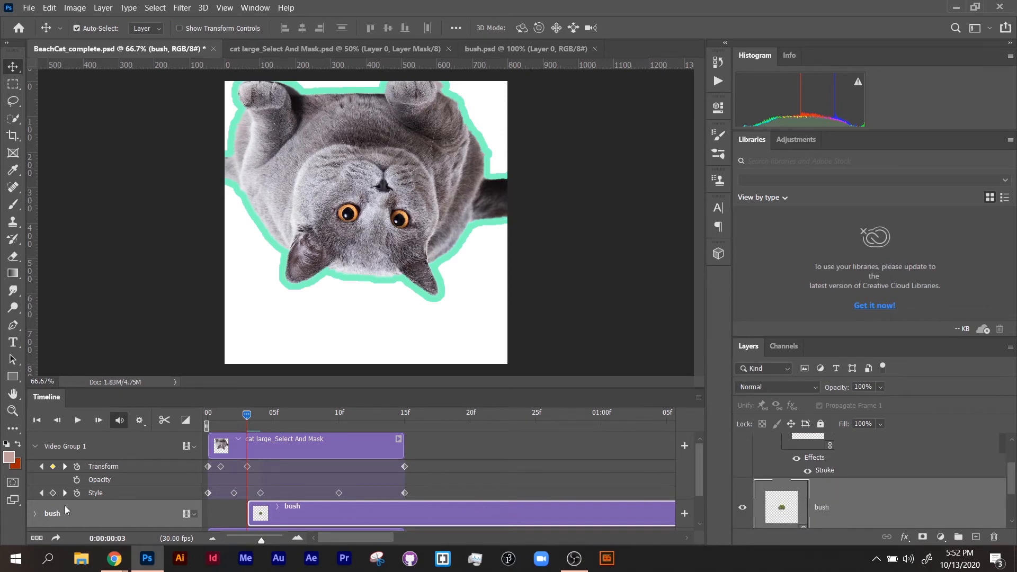
pyautogui.moveTo(269, 512); pyautogui.dragTo(224, 440)
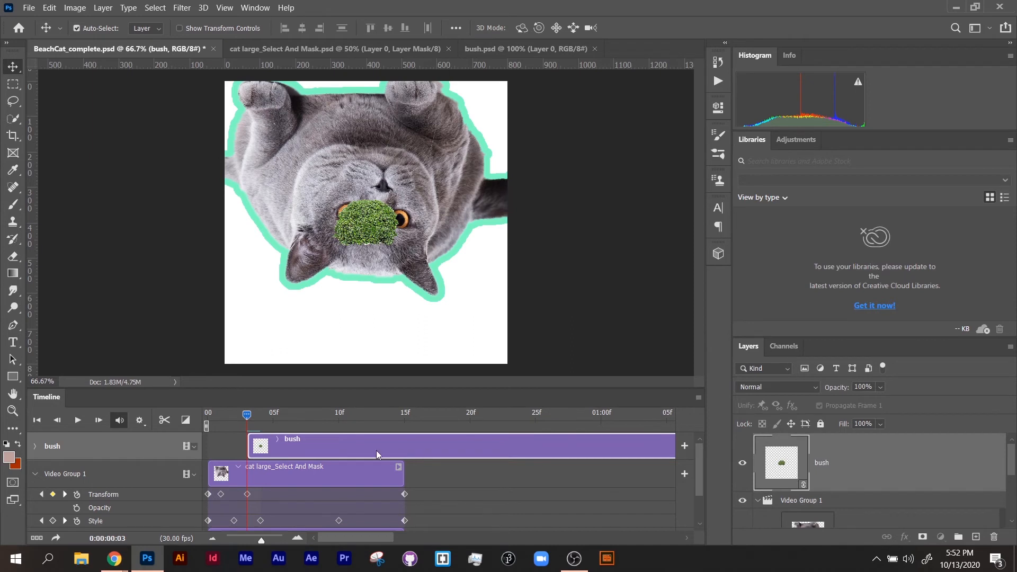
pyautogui.moveTo(376, 450); pyautogui.dragTo(353, 448)
# Step: Split the bush clip at frame 4, delete the part after the cut, and return to frame 3
pyautogui.moveTo(256, 421); pyautogui.dragTo(260, 419)
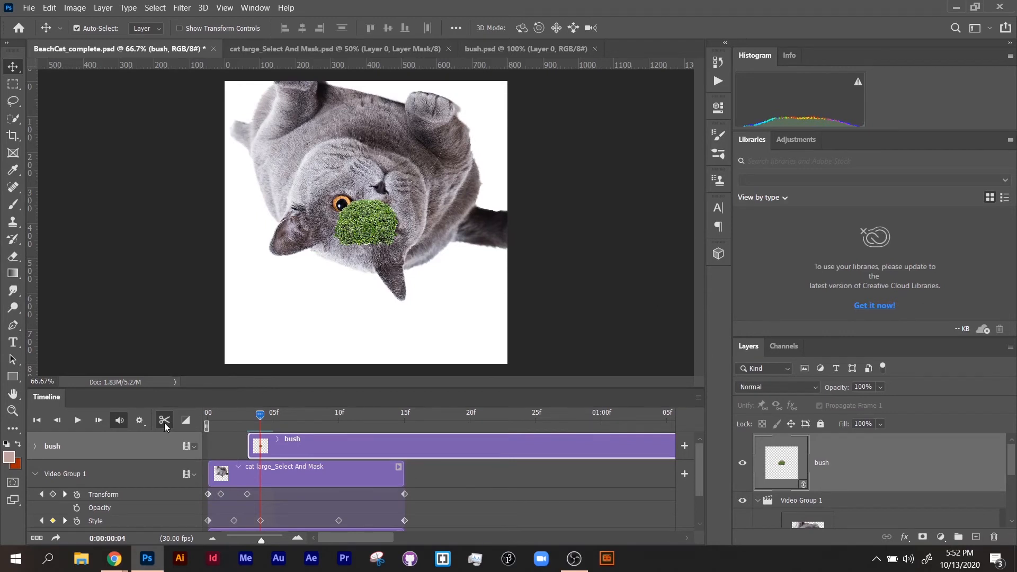
pyautogui.click(164, 422)
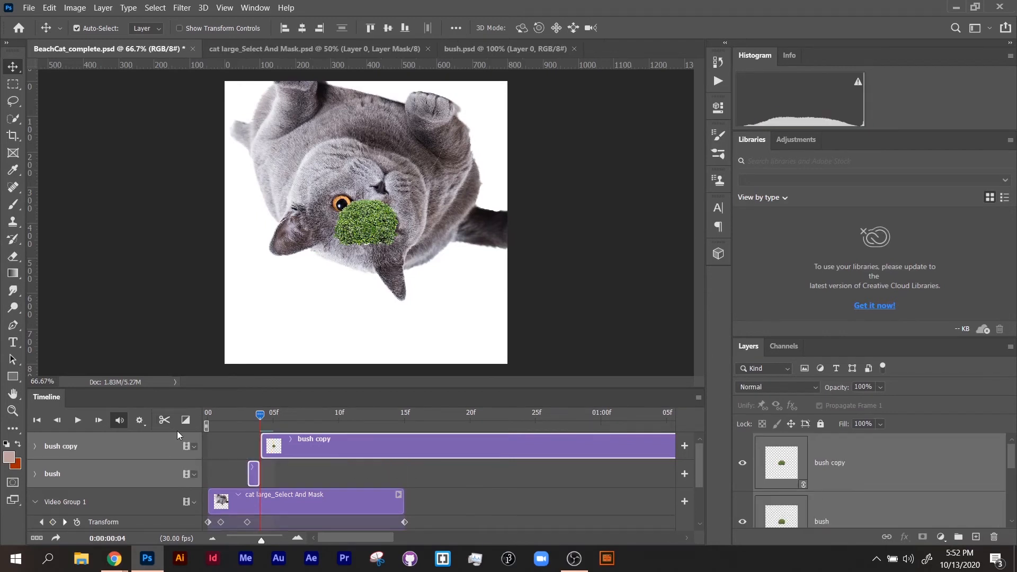
pyautogui.click(294, 443)
pyautogui.press('Delete')
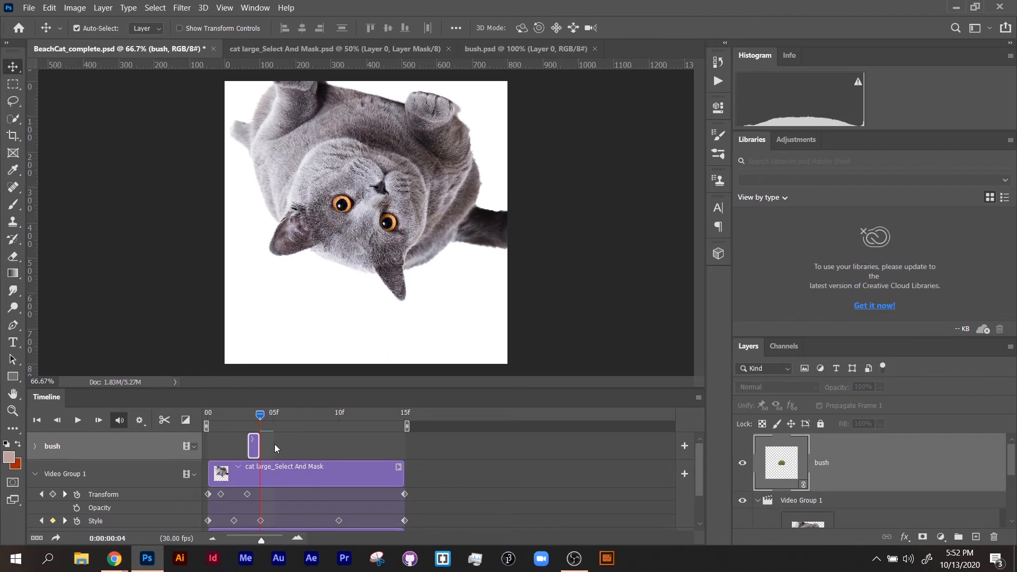
pyautogui.click(251, 416)
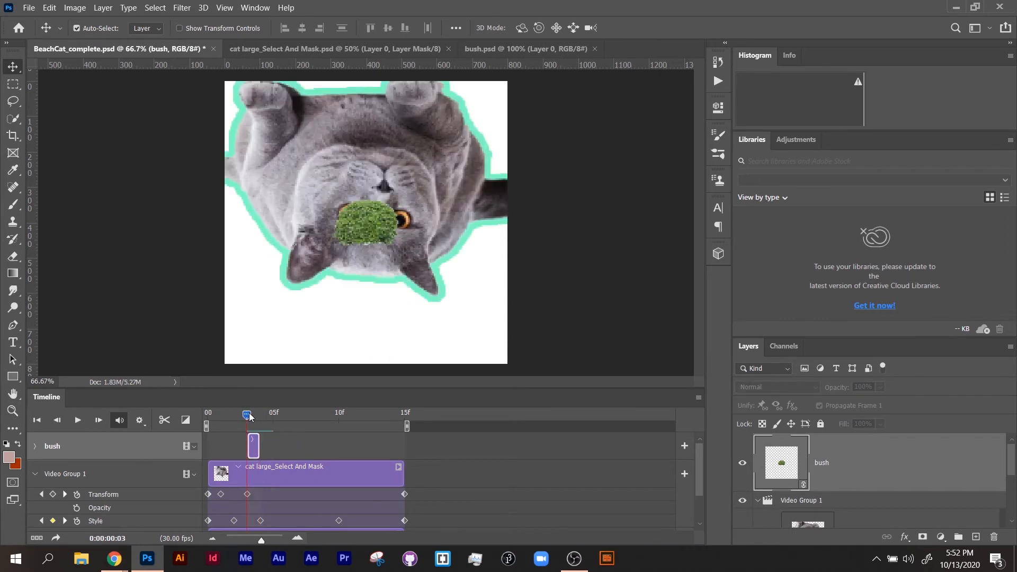
# Step: Scale the bush layer up to 429.50% at frame 3 so it covers most of the cat
pyautogui.click(262, 482)
pyautogui.click(255, 448)
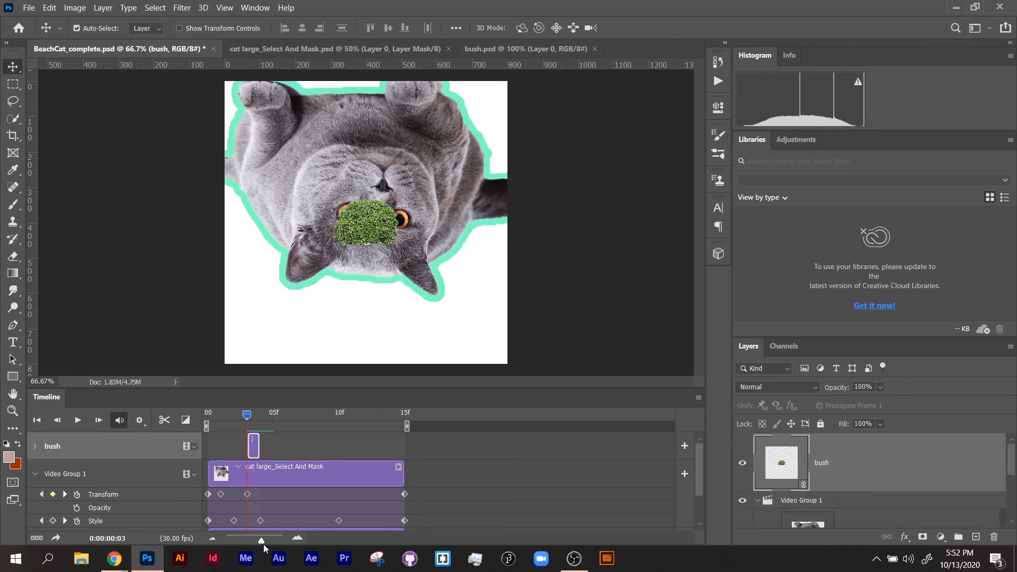
pyautogui.moveTo(262, 540); pyautogui.dragTo(276, 542)
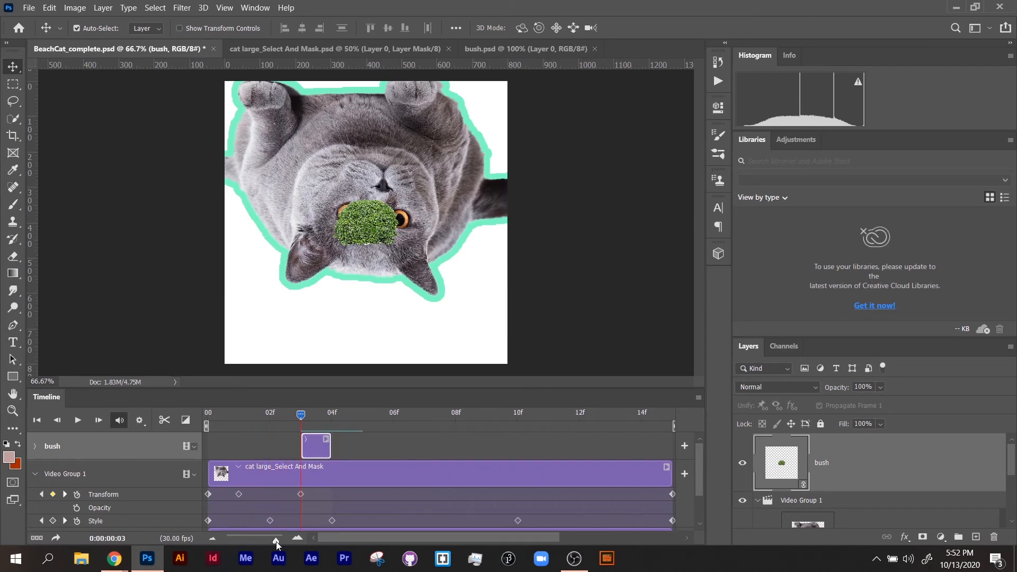
pyautogui.hotkey('ctrl', 't')
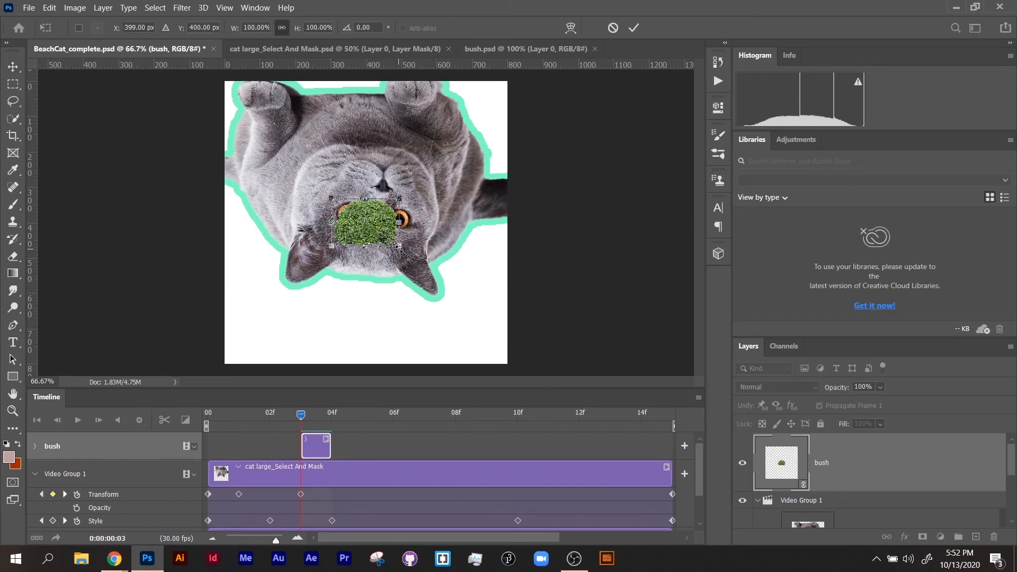
pyautogui.moveTo(398, 245); pyautogui.dragTo(490, 358)
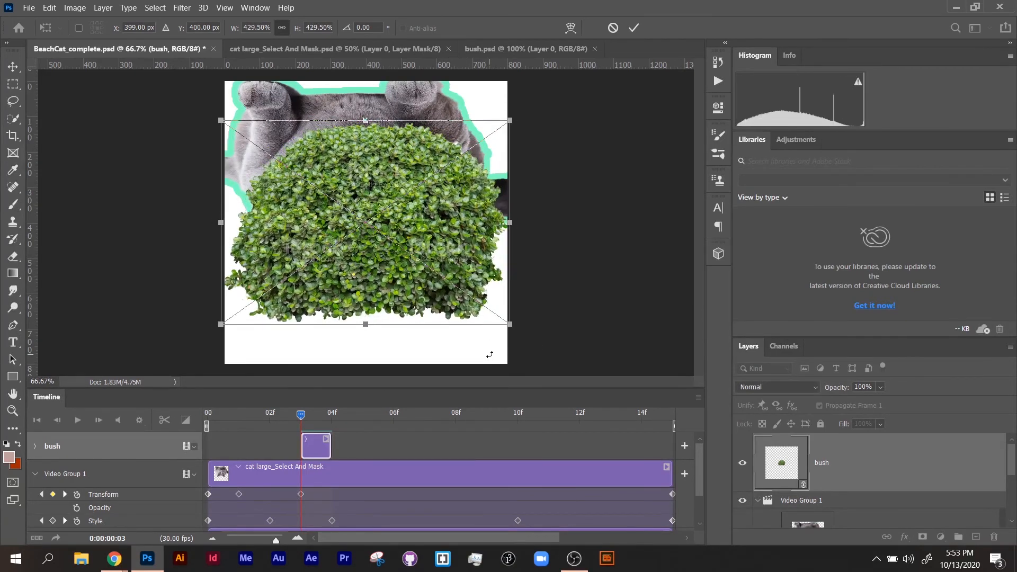
pyautogui.press('Return')
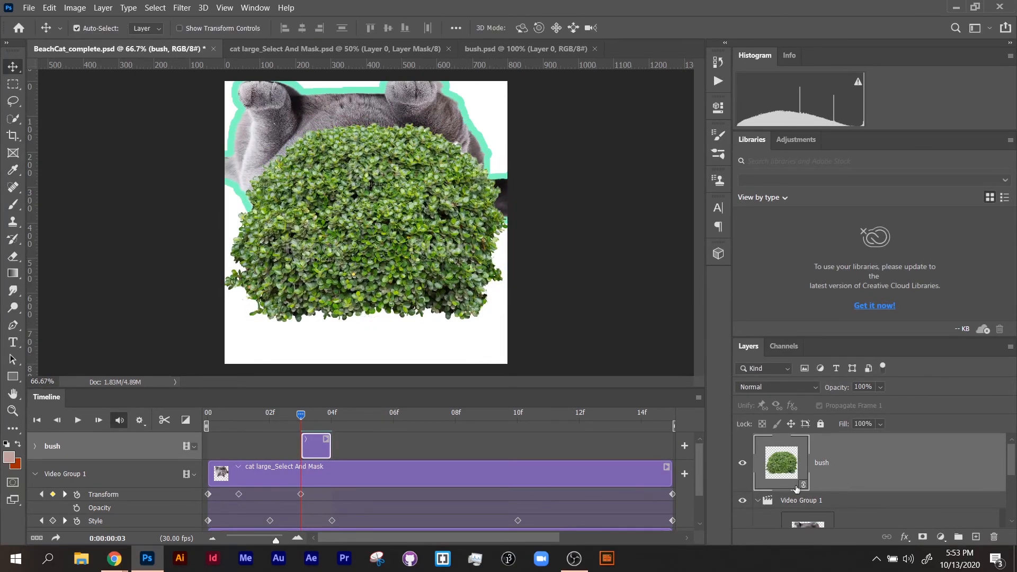
# Step: Copy the Stroke effect from the cat layer to the bush layer
pyautogui.scroll(-3, 822, 492)
pyautogui.moveTo(845, 338); pyautogui.dragTo(847, 170)
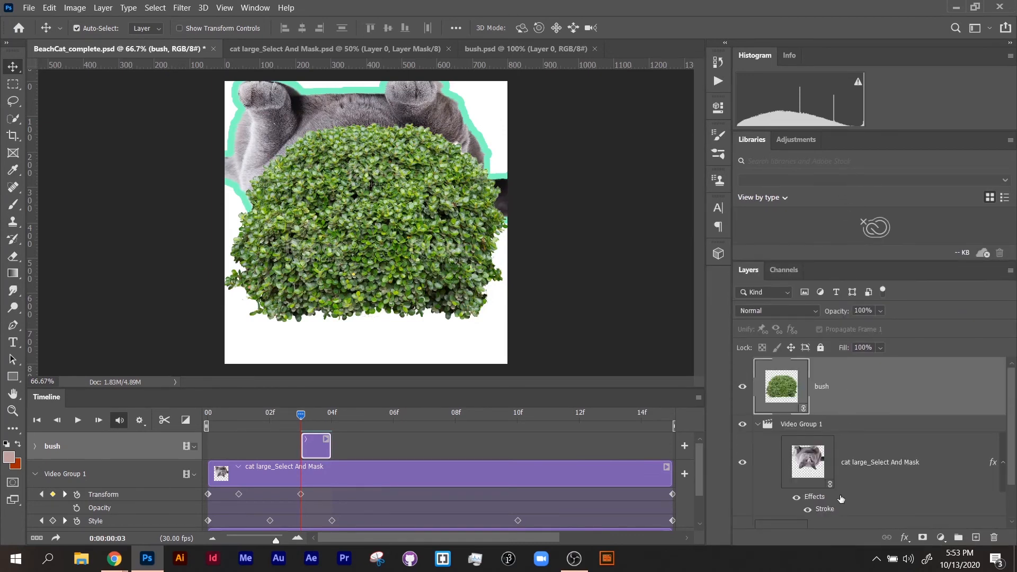
pyautogui.click(834, 512)
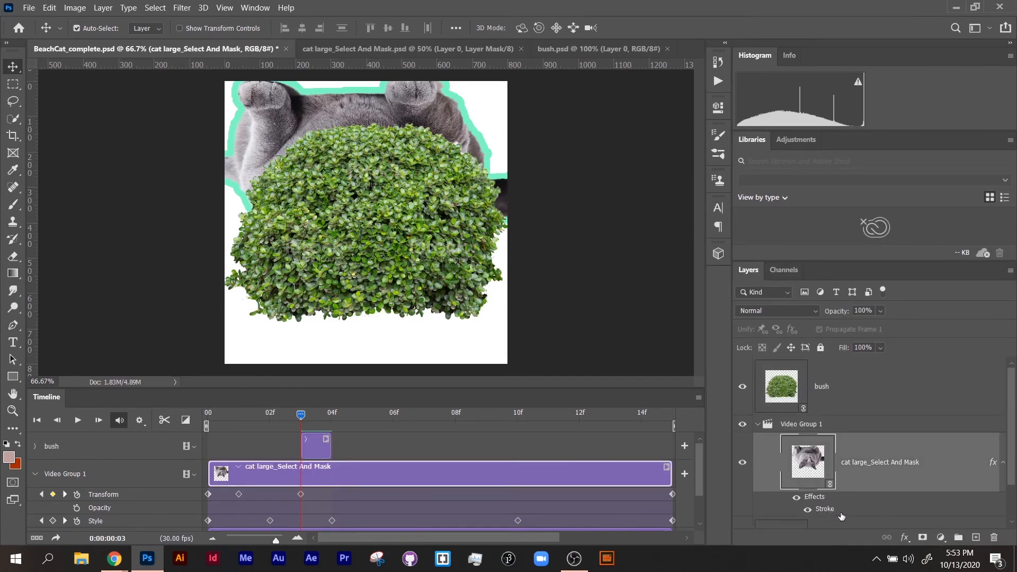
pyautogui.moveTo(827, 511)
pyautogui.mouseDown()
pyautogui.moveTo(829, 432)
pyautogui.moveTo(816, 391)
pyautogui.moveTo(788, 400)
pyautogui.mouseUp()
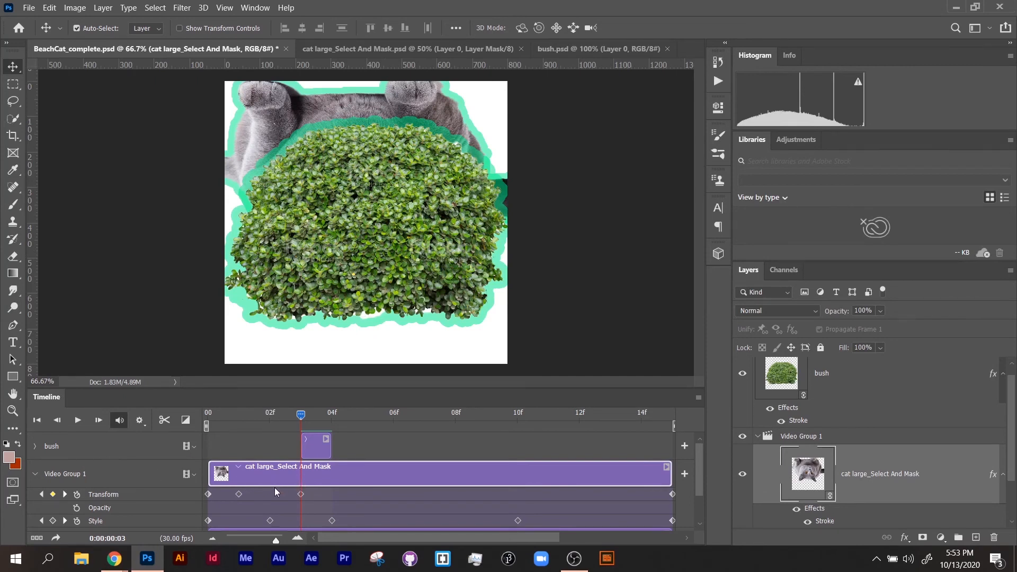
# Step: Split the cat clip at frame 3 and again at frame 4
pyautogui.click(310, 443)
pyautogui.click(321, 506)
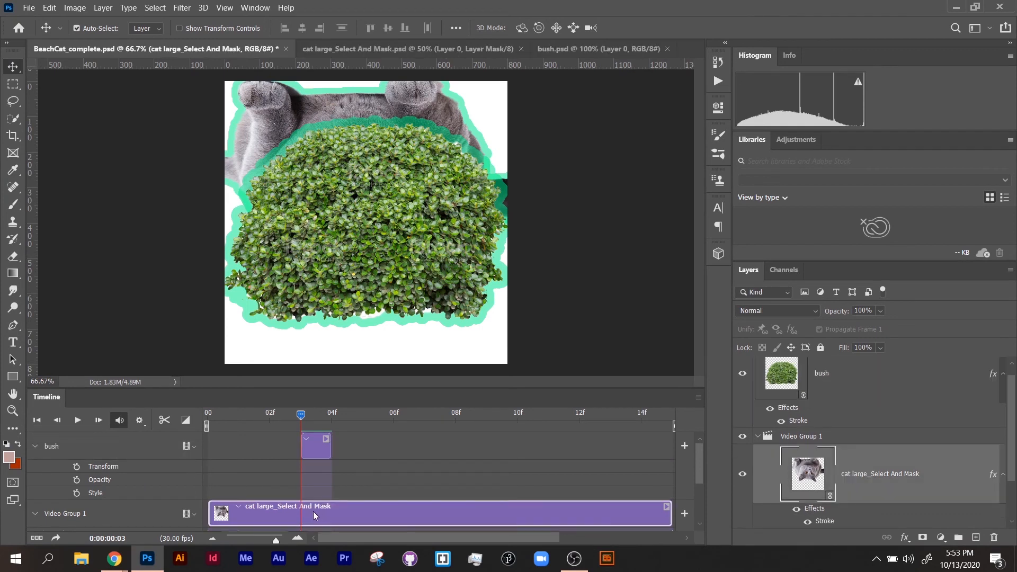
pyautogui.click(164, 419)
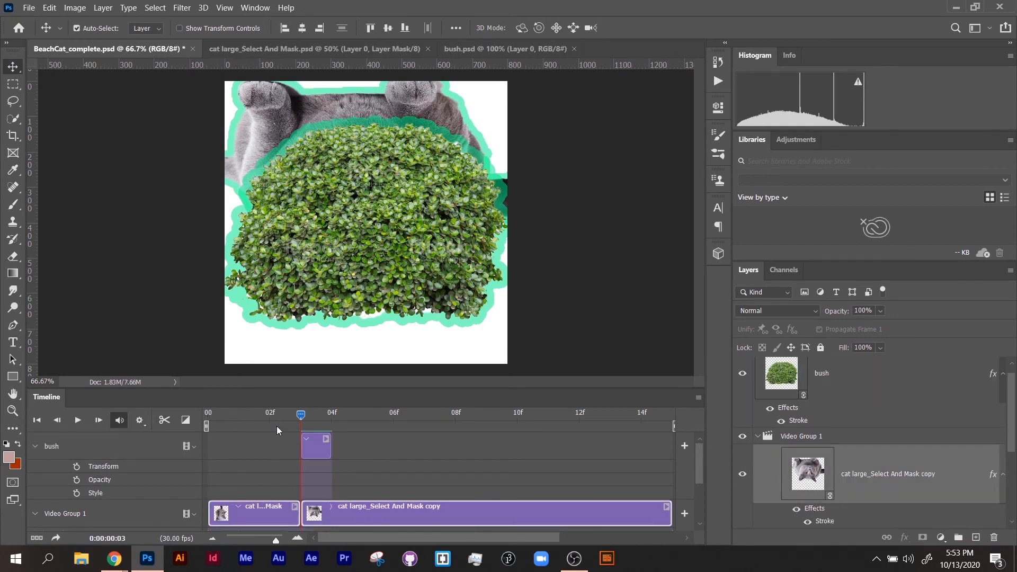
pyautogui.moveTo(306, 416); pyautogui.dragTo(334, 417)
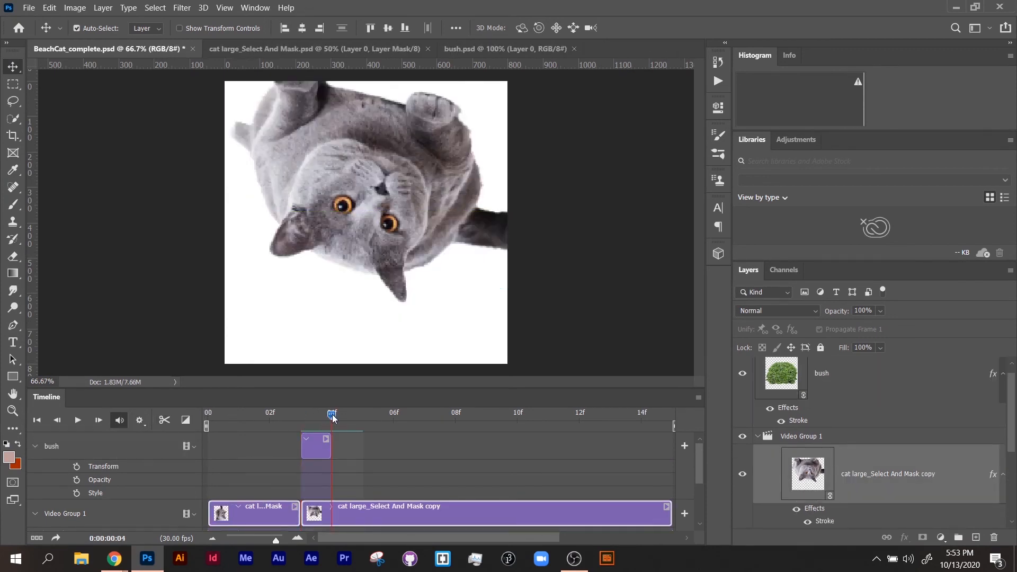
pyautogui.click(164, 419)
# Step: Try deleting the one-frame cat clip between frames 3 and 4, and undo the deletion
pyautogui.click(313, 512)
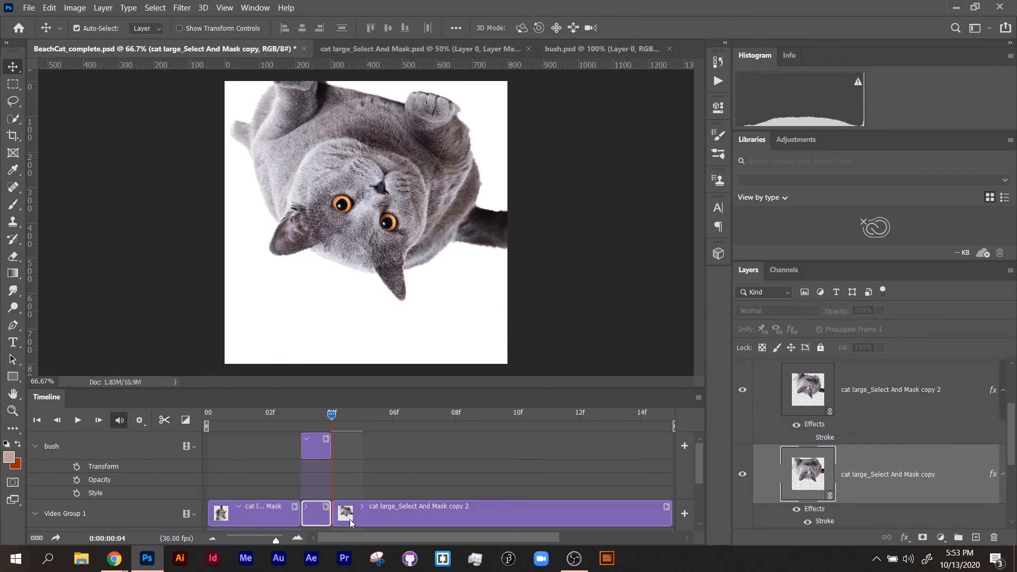
pyautogui.press('Delete')
pyautogui.hotkey('ctrl', 'z')
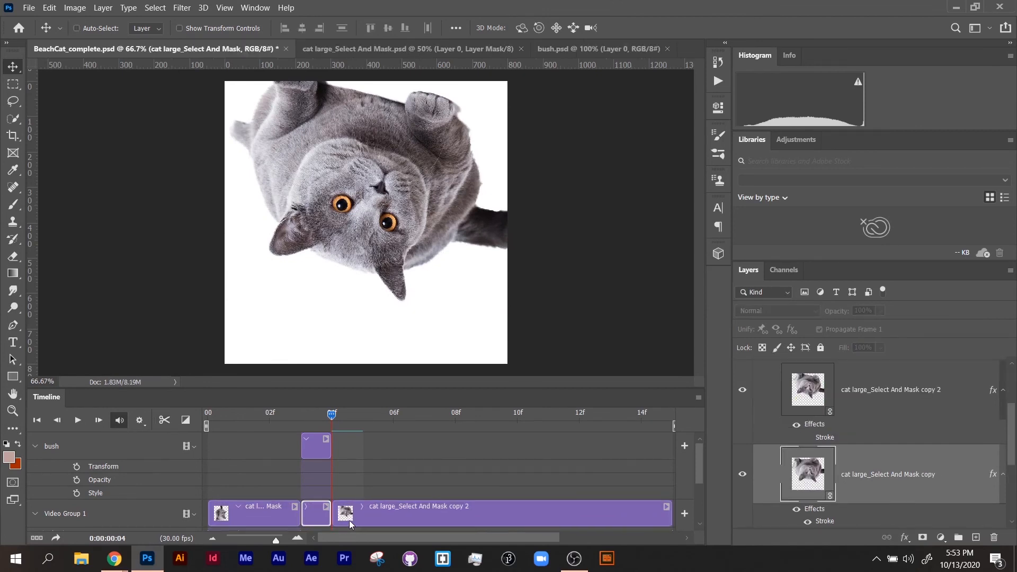
# Step: Move the one-frame cat clip into the bush track and delete it there, with the remaining cat clip placed to start at frame 4
pyautogui.scroll(-1, 347, 490)
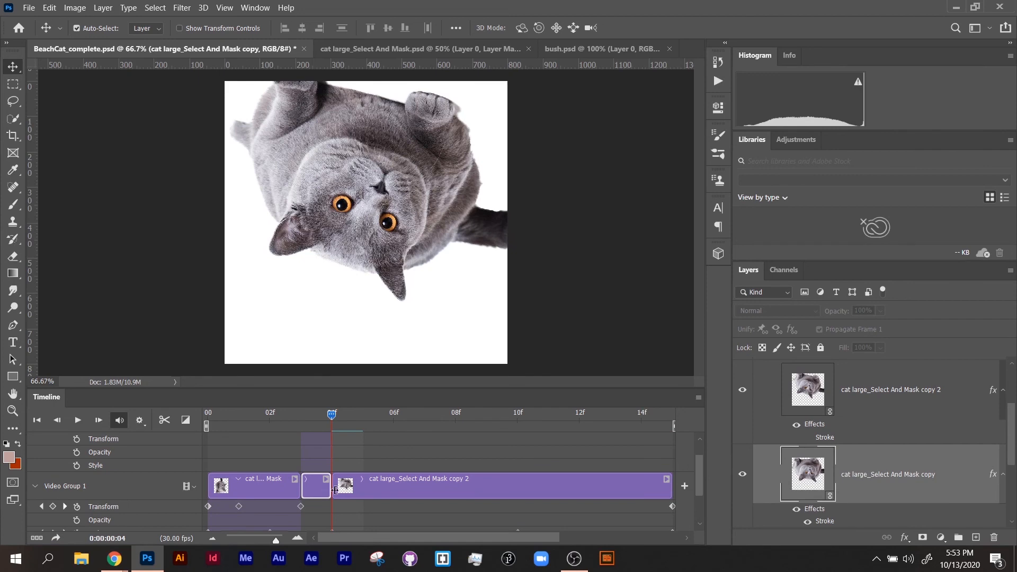
pyautogui.scroll(1, 335, 490)
pyautogui.moveTo(347, 467); pyautogui.dragTo(370, 446)
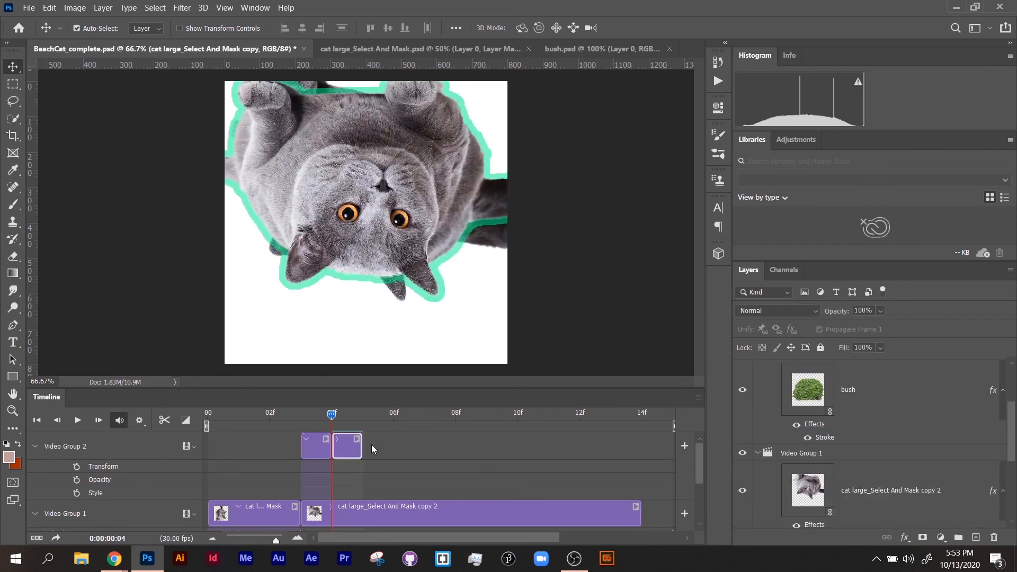
pyautogui.moveTo(365, 507); pyautogui.dragTo(400, 510)
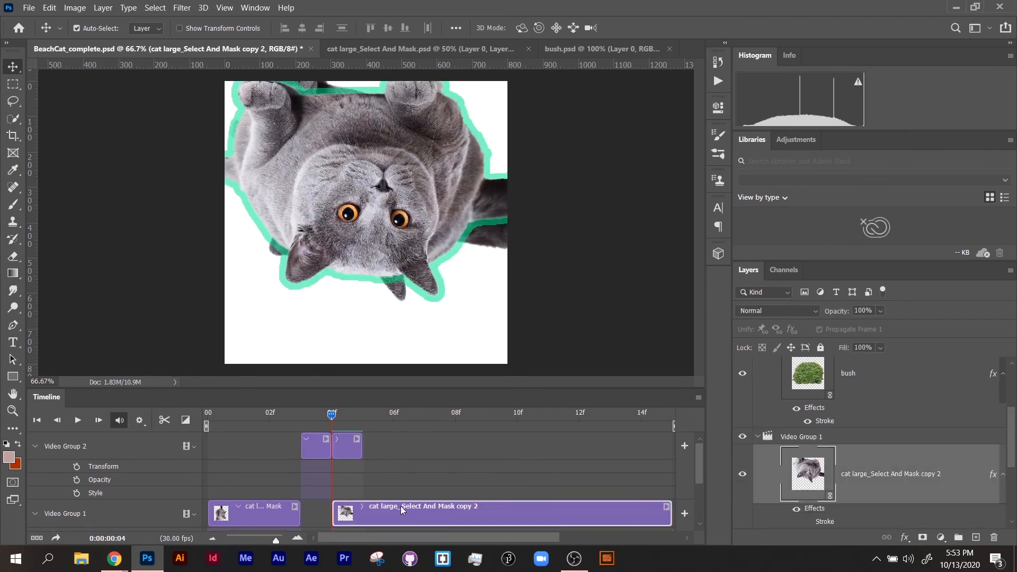
pyautogui.click(349, 447)
pyautogui.press('Delete')
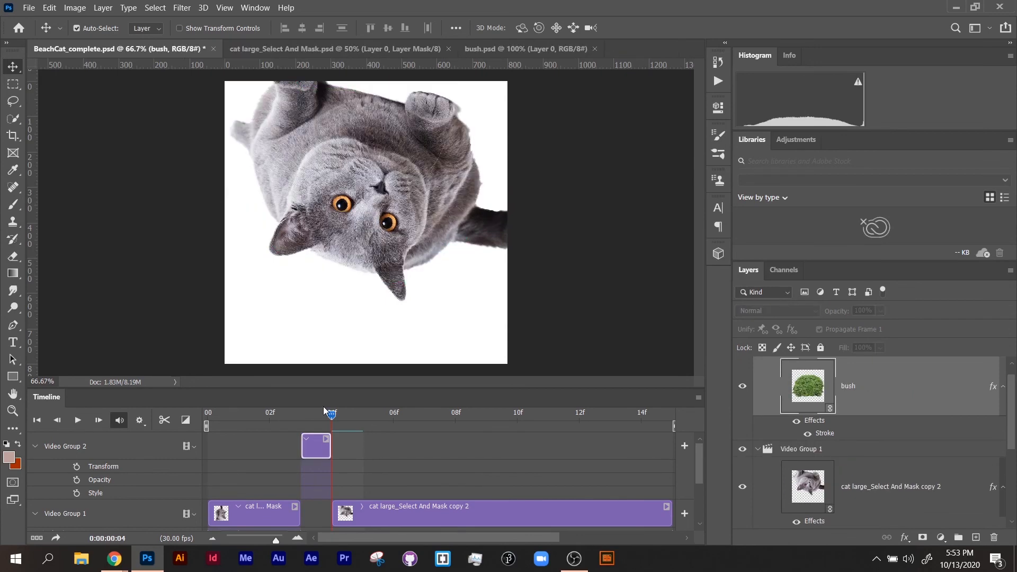
# Step: Play back the animation from frame 0 to check the single bush frame
pyautogui.moveTo(319, 419)
pyautogui.mouseDown()
pyautogui.moveTo(291, 421)
pyautogui.moveTo(338, 422)
pyautogui.moveTo(227, 420)
pyautogui.moveTo(549, 425)
pyautogui.moveTo(149, 430)
pyautogui.mouseUp()
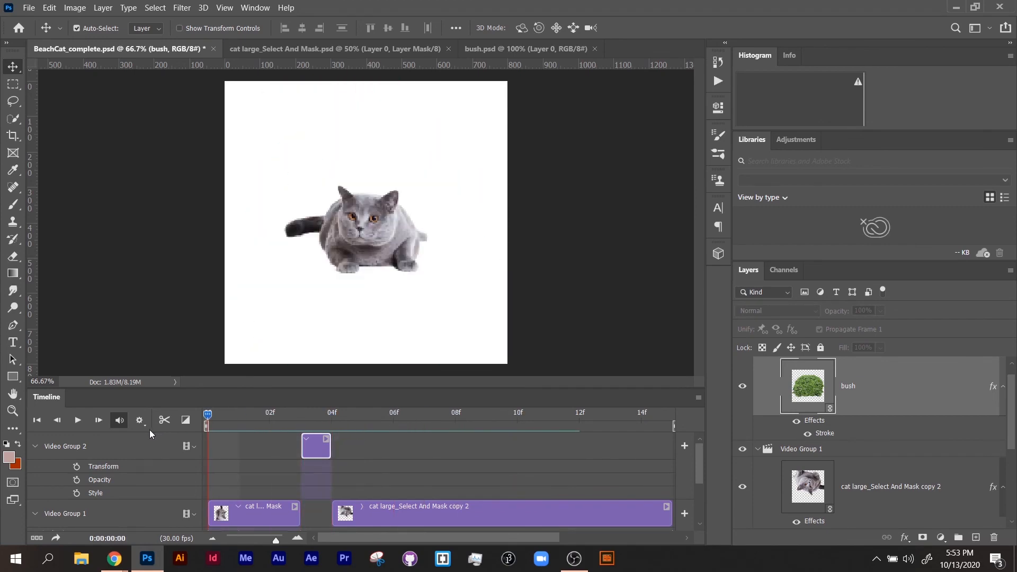
pyautogui.press('space')
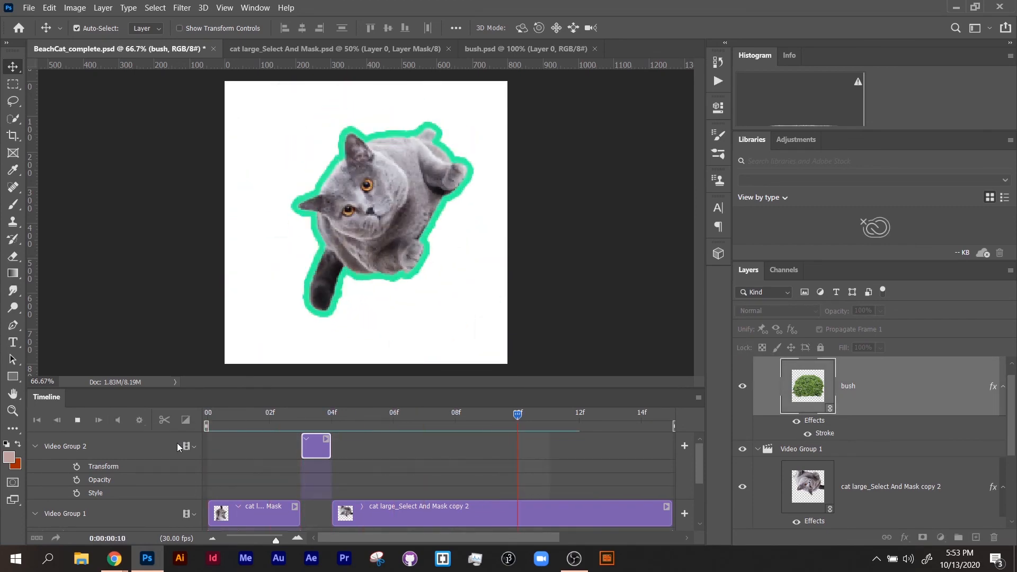